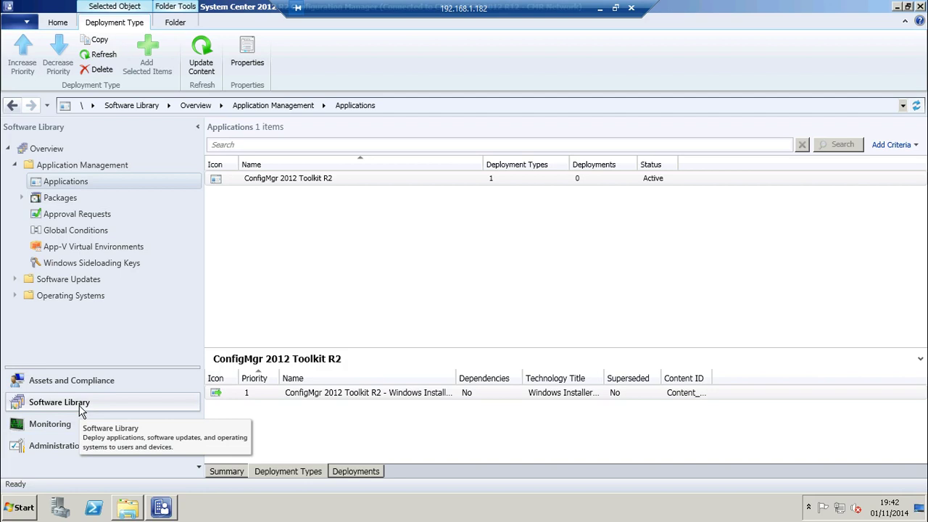
# Step: Start creating a new application in the Software Library with its information specified manually
pyautogui.rightClick(95, 181)
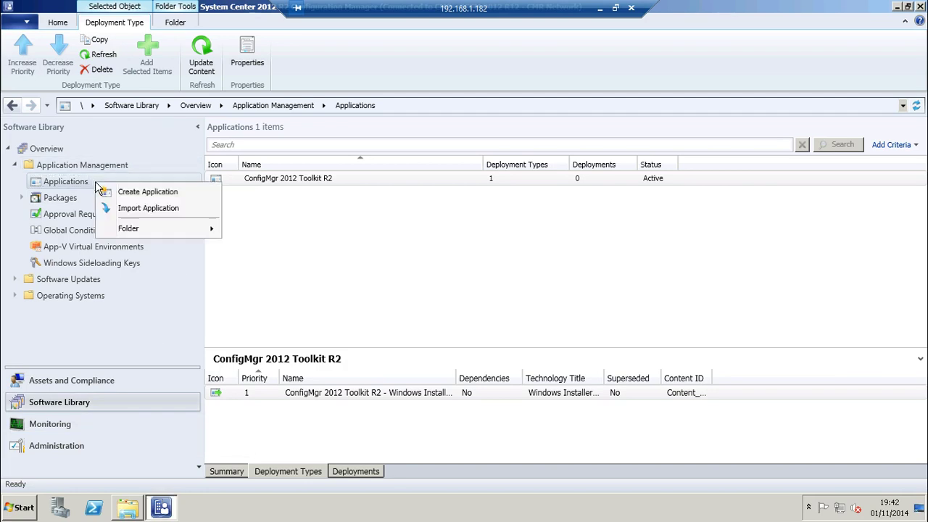
pyautogui.click(133, 194)
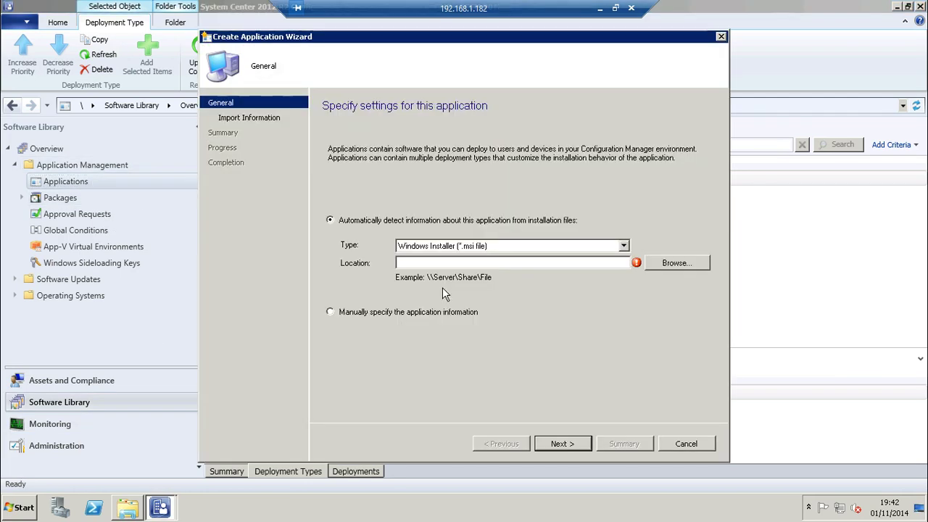
pyautogui.click(624, 246)
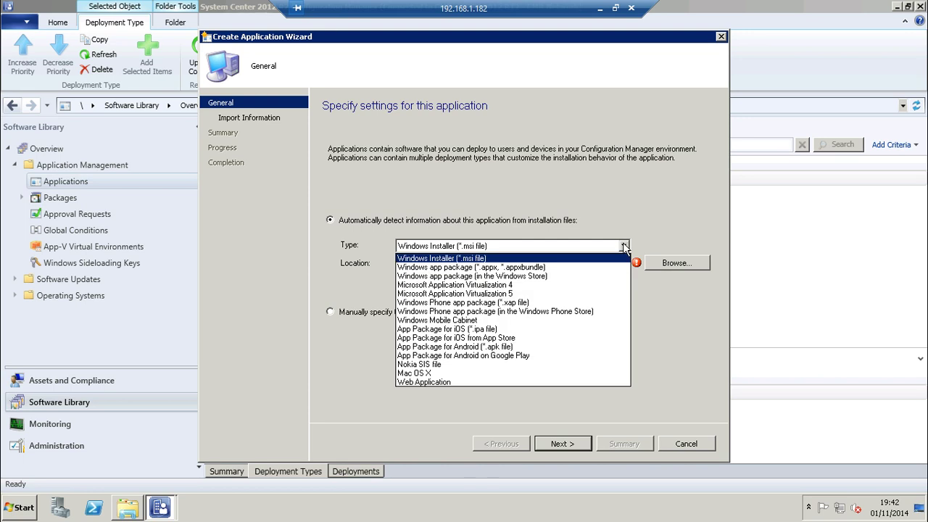
pyautogui.click(623, 246)
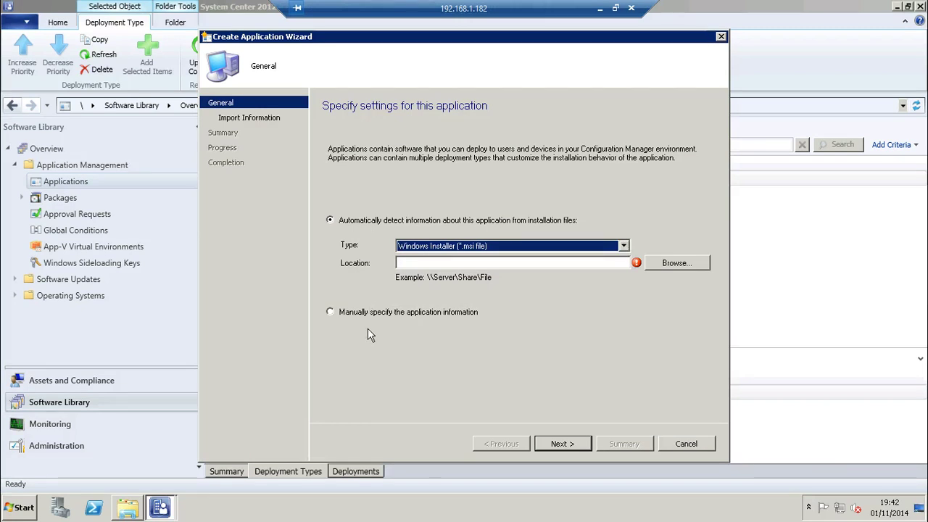
pyautogui.click(330, 312)
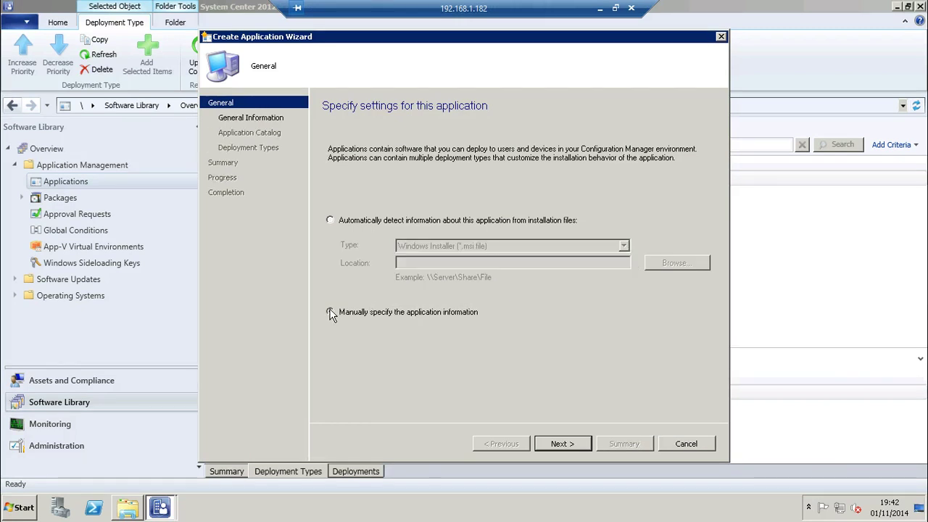
pyautogui.click(560, 444)
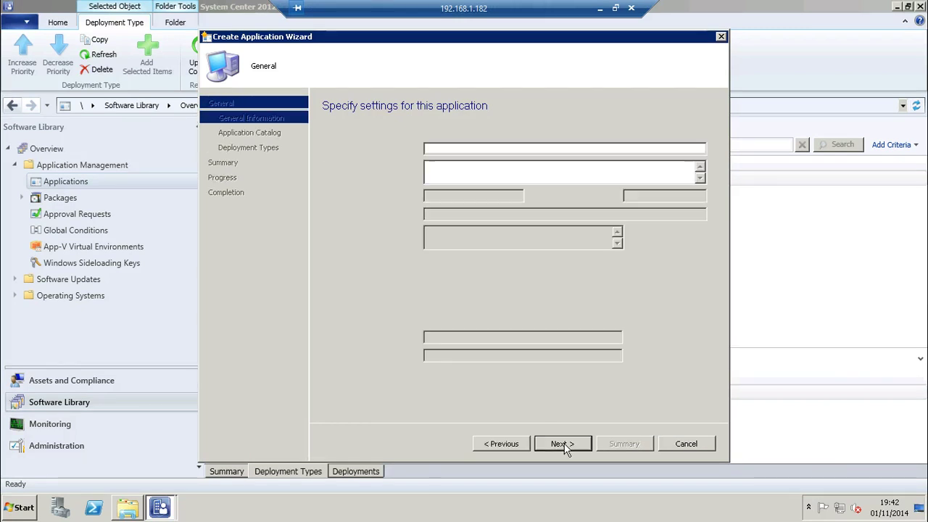
# Step: Name the application VLC Player and keep the default Application Catalog entry
pyautogui.write('VLC ')
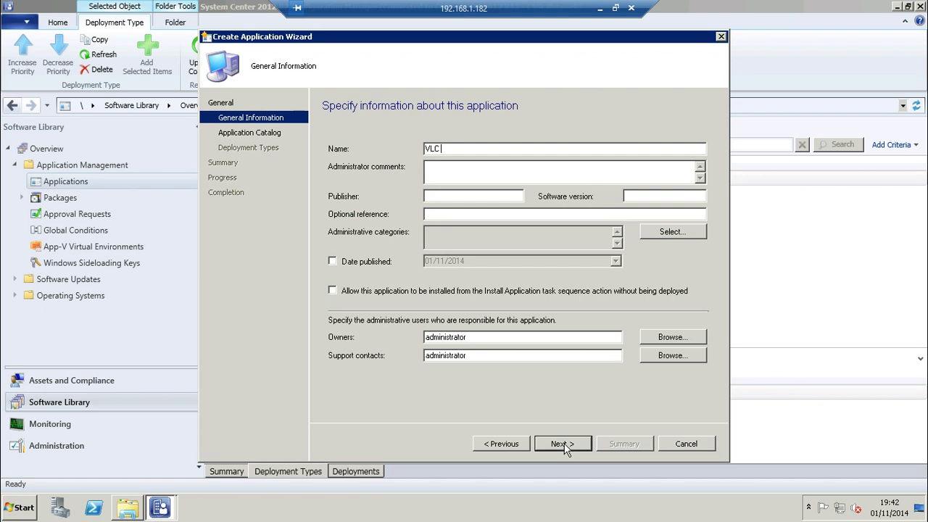
pyautogui.write('Player')
pyautogui.click(563, 443)
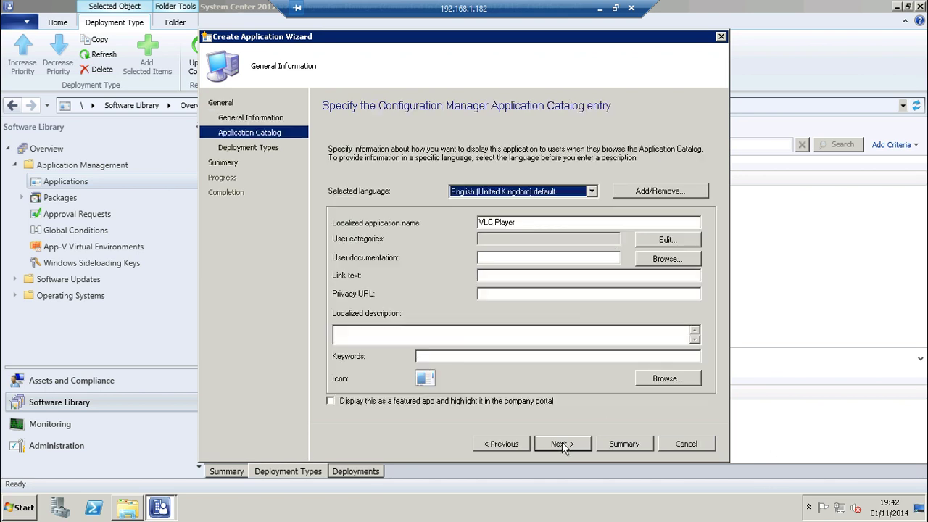
pyautogui.click(562, 443)
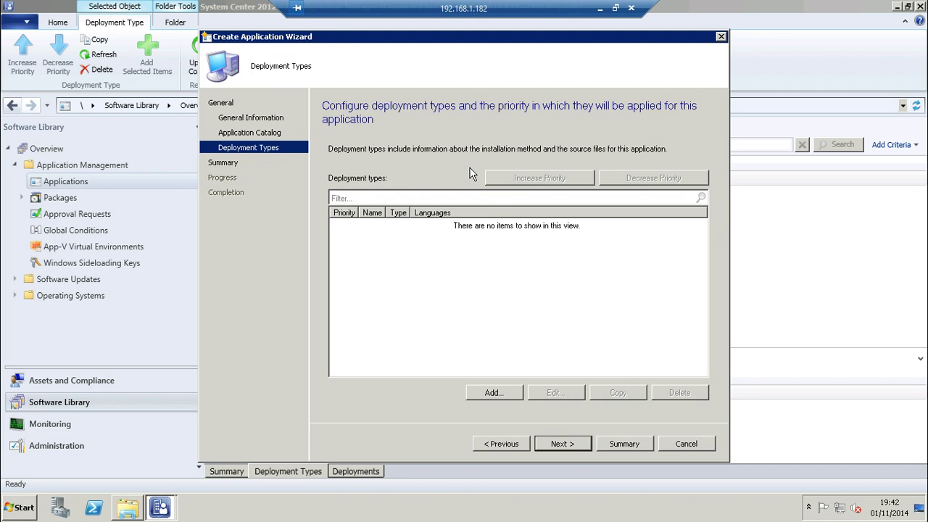
# Step: Add a Windows Installer (*.msi file) deployment type with manually specified information and name it Install
pyautogui.click(505, 393)
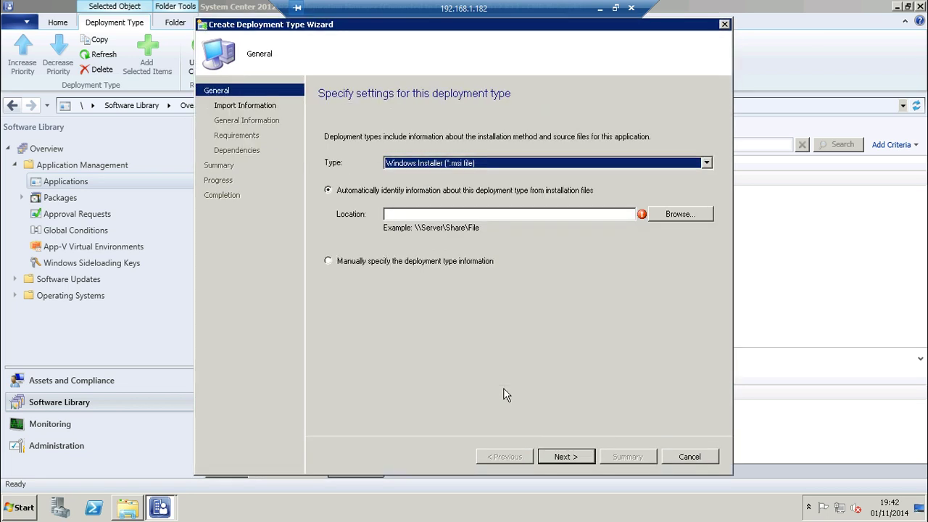
pyautogui.click(706, 164)
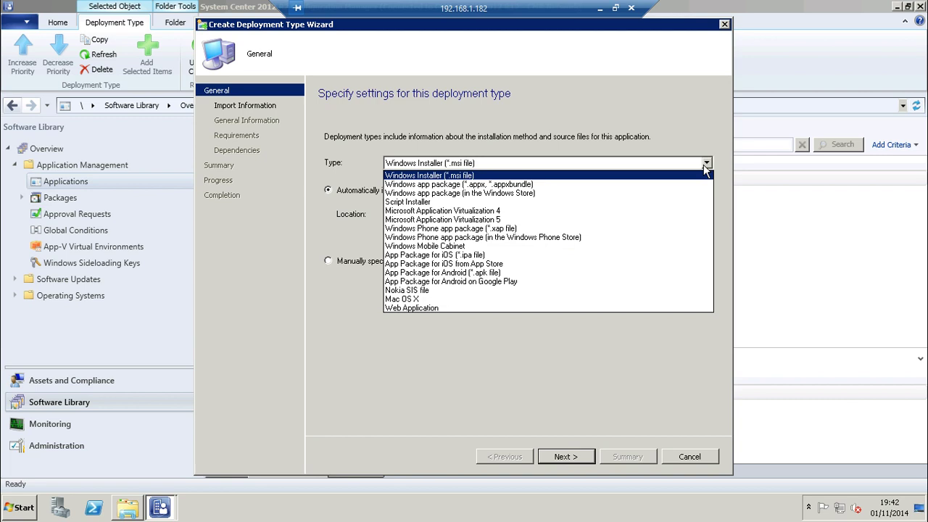
pyautogui.click(703, 166)
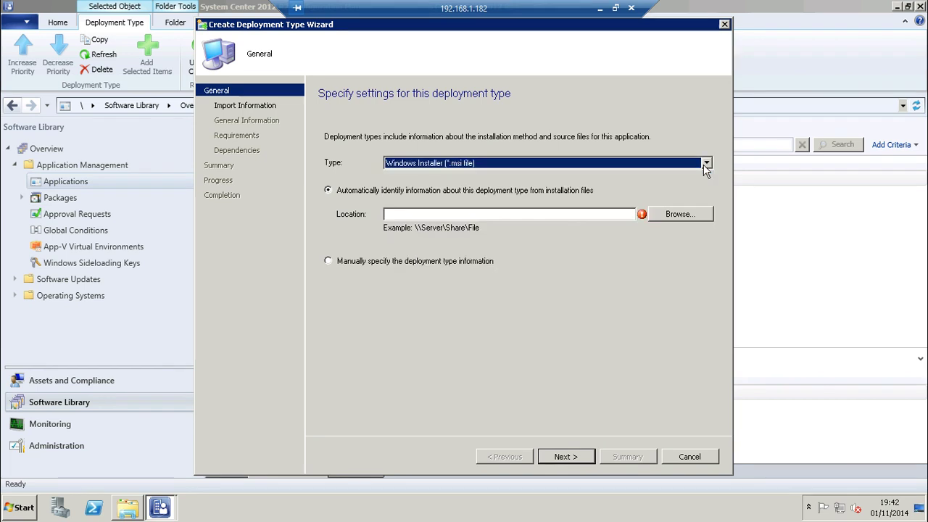
pyautogui.click(345, 264)
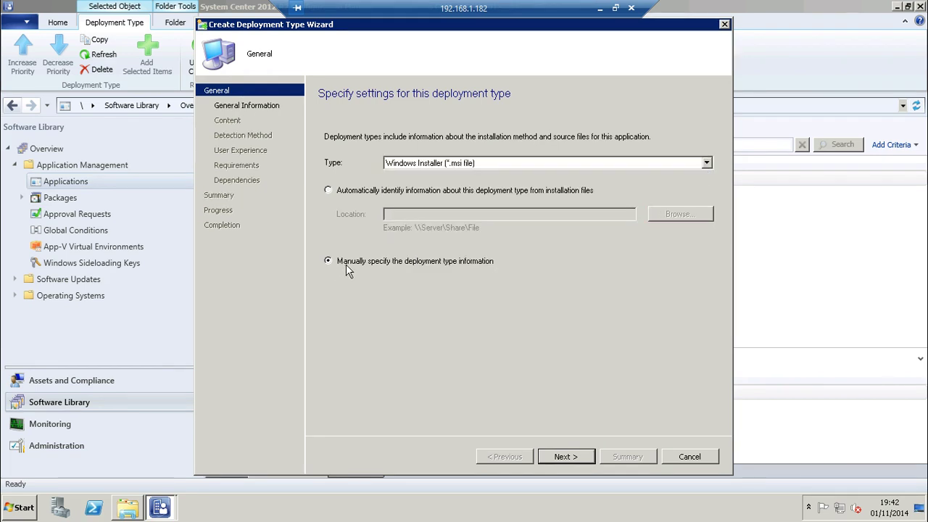
pyautogui.click(565, 458)
pyautogui.write('Insta')
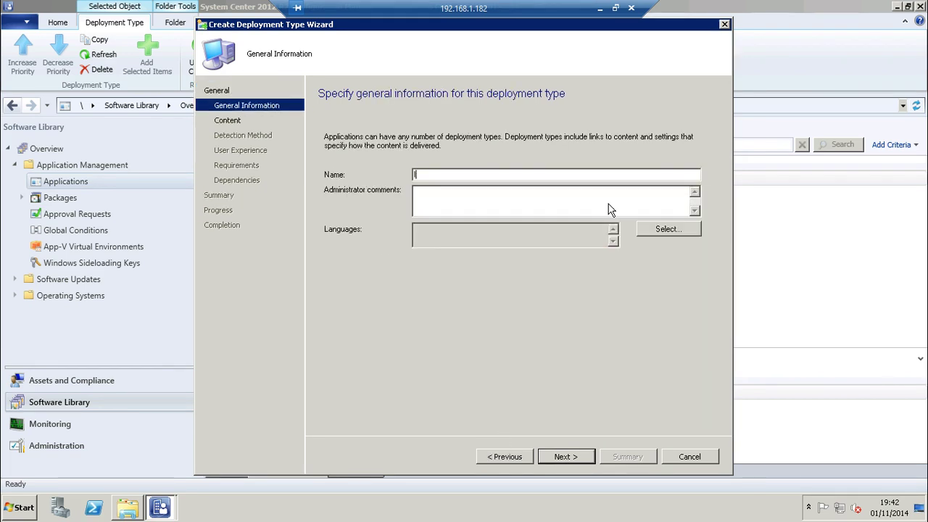
pyautogui.write('ll')
pyautogui.click(566, 456)
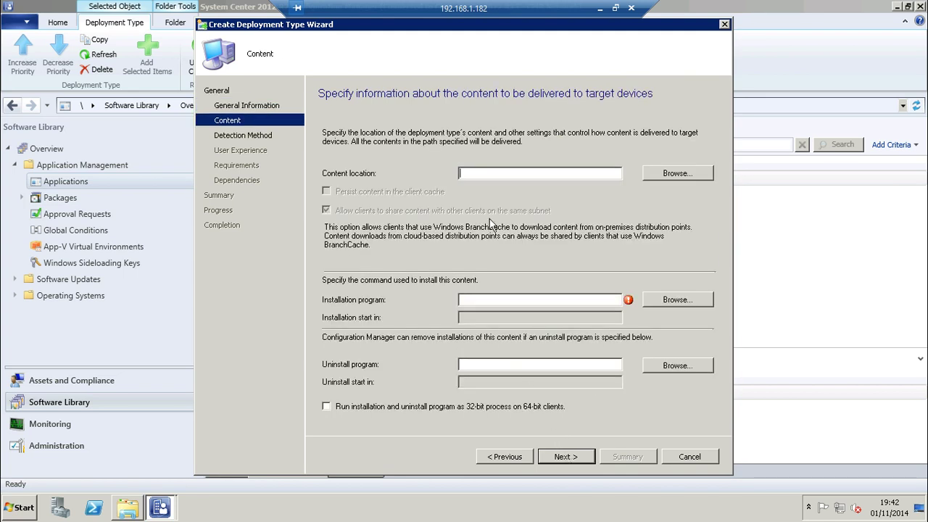
# Step: Set the deployment type's content location to the network folder \\configmgr\Content\Applications\VLC
pyautogui.write('\\\\')
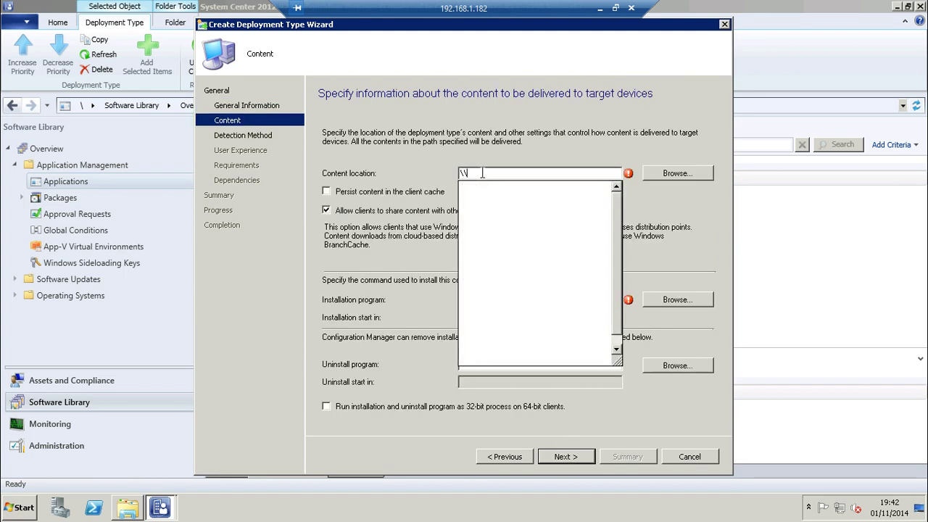
pyautogui.write('con')
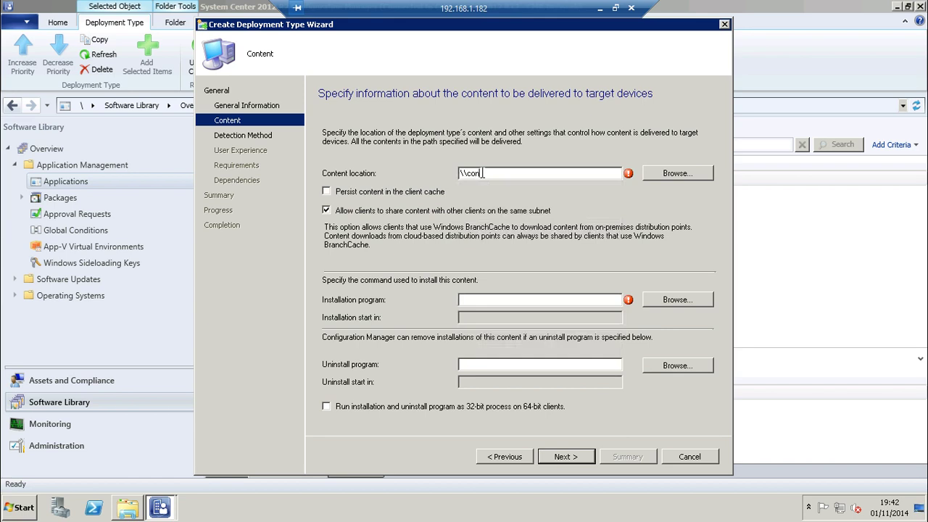
pyautogui.write('figmgr')
pyautogui.click(674, 177)
pyautogui.doubleClick(360, 121)
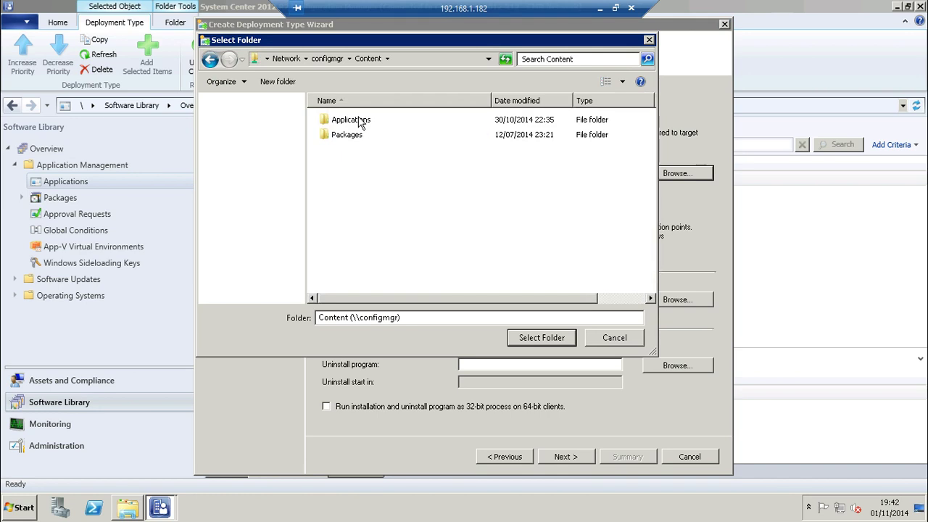
pyautogui.doubleClick(361, 121)
pyautogui.doubleClick(338, 138)
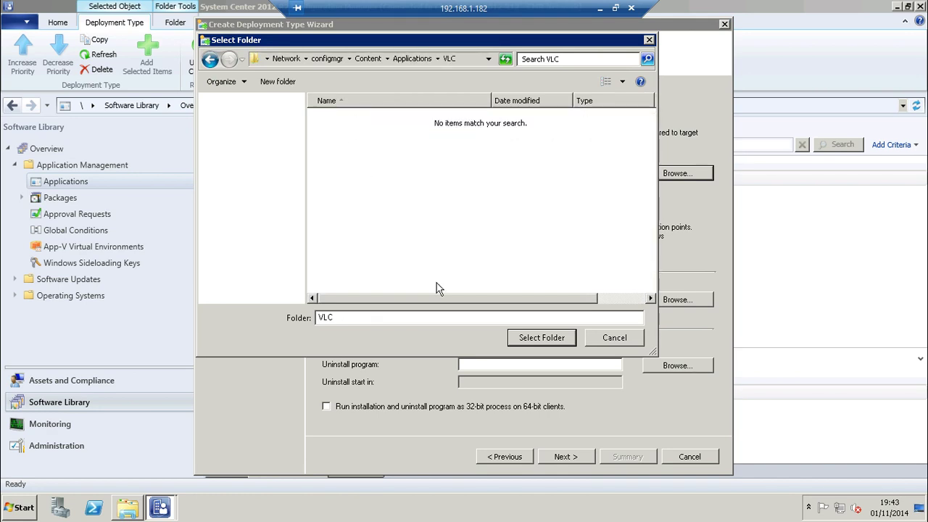
pyautogui.click(537, 340)
# Step: Set the installation program to vlc-2.1.5-win32.exe /S and accept the content settings
pyautogui.click(492, 297)
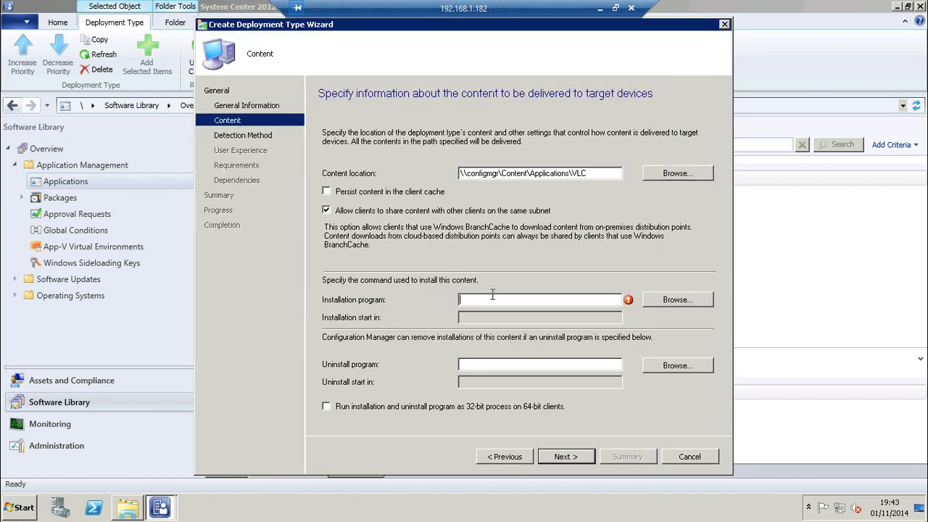
pyautogui.write('vlc-2.1.5-win32')
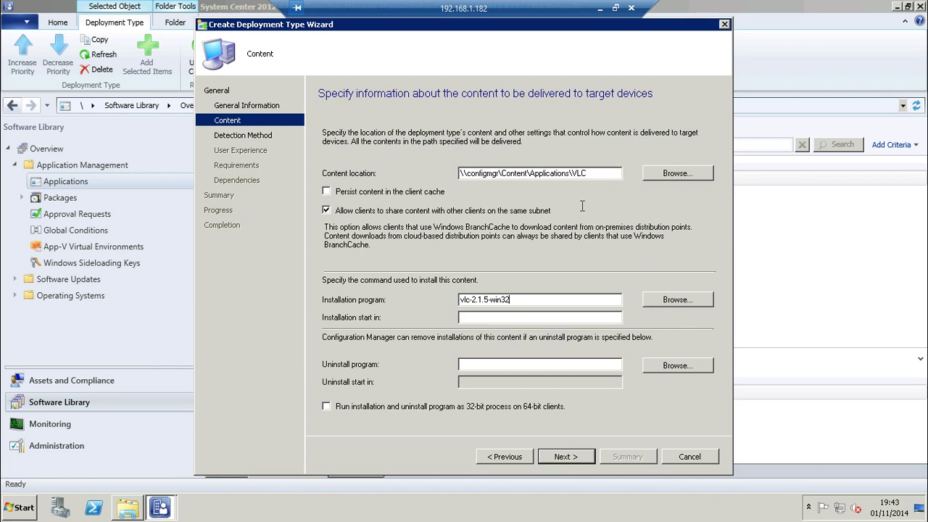
pyautogui.write('.exe /S')
pyautogui.click(574, 461)
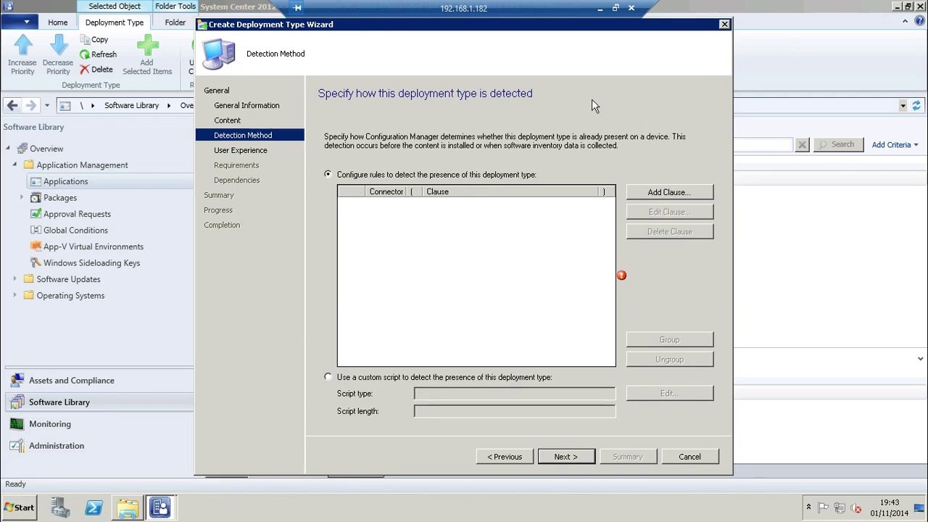
# Step: Add a file system detection rule requiring the folder VideoLAN to exist in %ProgramFiles%
pyautogui.click(661, 192)
pyautogui.click(555, 152)
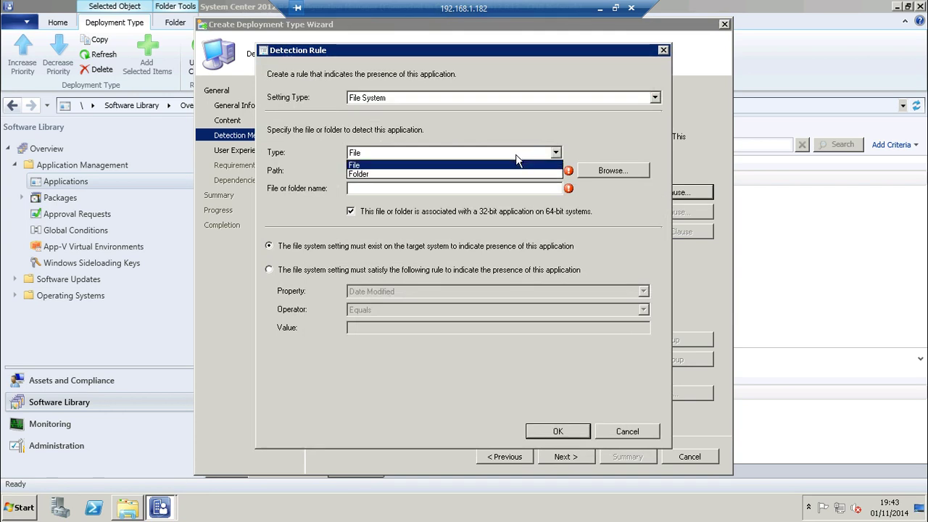
pyautogui.click(513, 174)
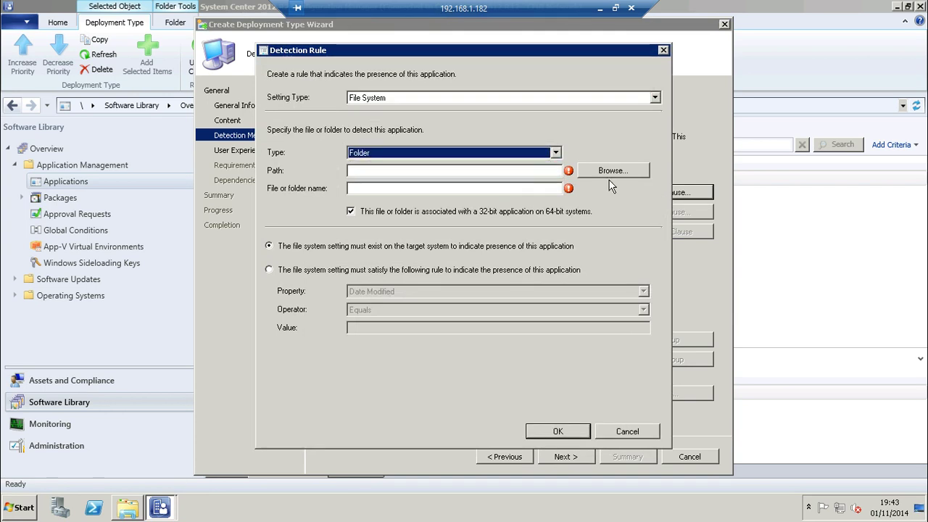
pyautogui.click(610, 173)
pyautogui.click(223, 93)
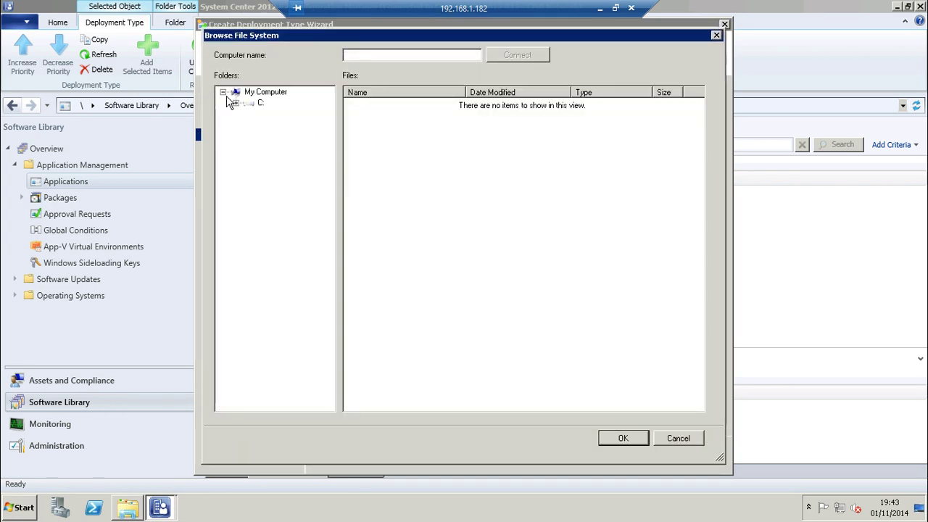
pyautogui.click(236, 103)
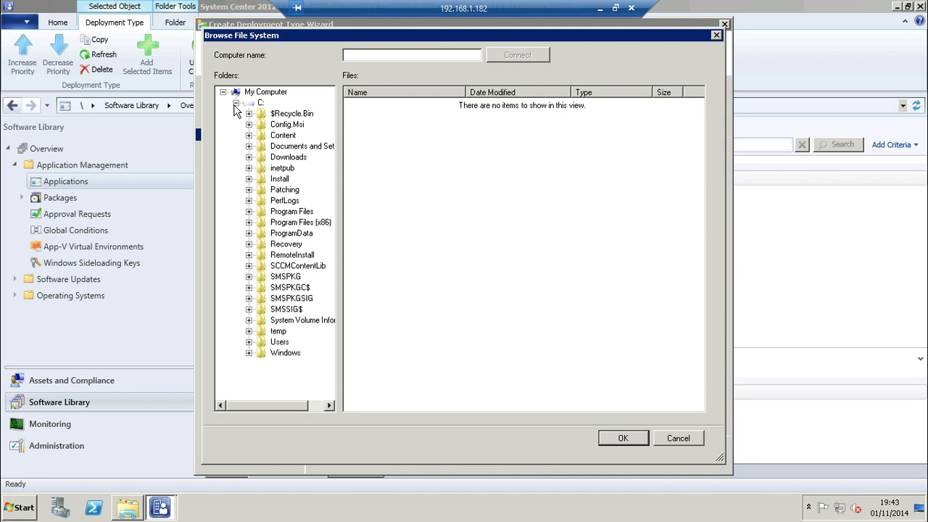
pyautogui.doubleClick(292, 211)
pyautogui.doubleClick(384, 278)
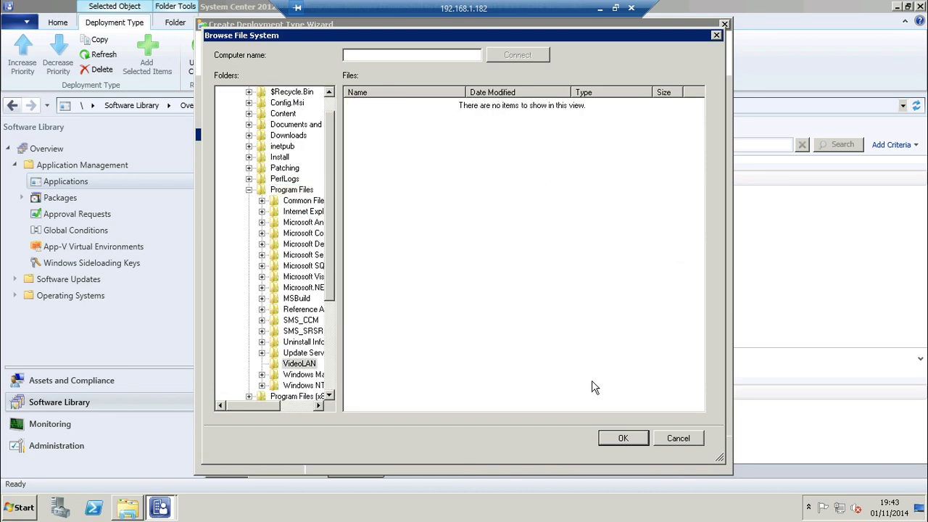
pyautogui.click(621, 438)
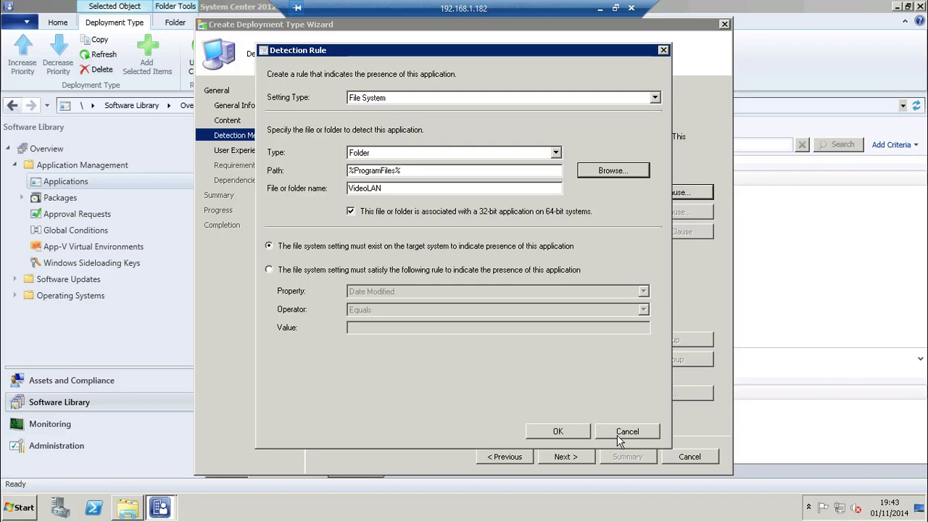
pyautogui.click(560, 428)
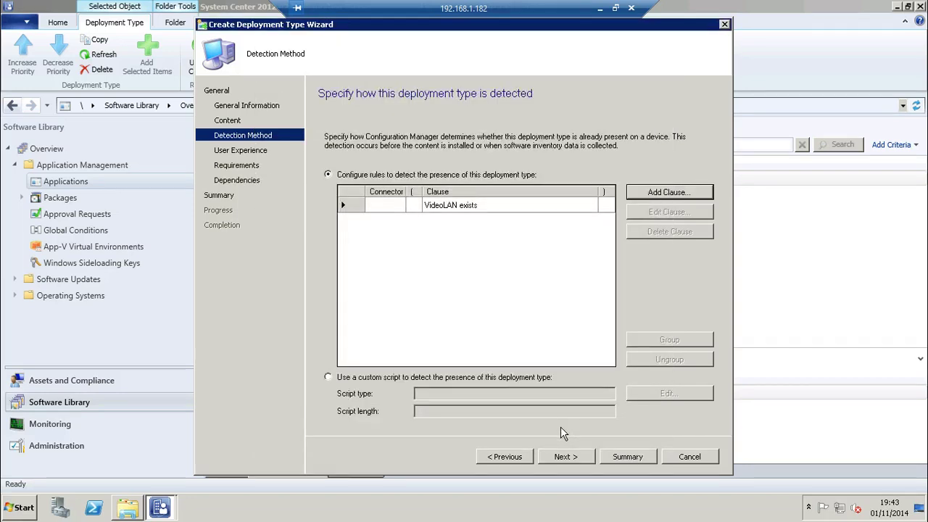
pyautogui.click(566, 456)
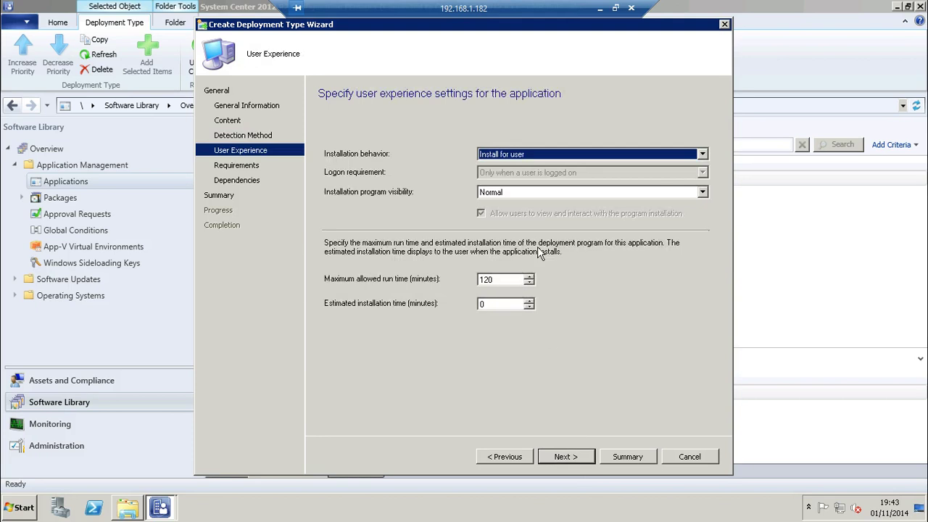
# Step: Set the installation behavior to Install for system and the logon requirement to Whether or not a user is logged on
pyautogui.click(516, 155)
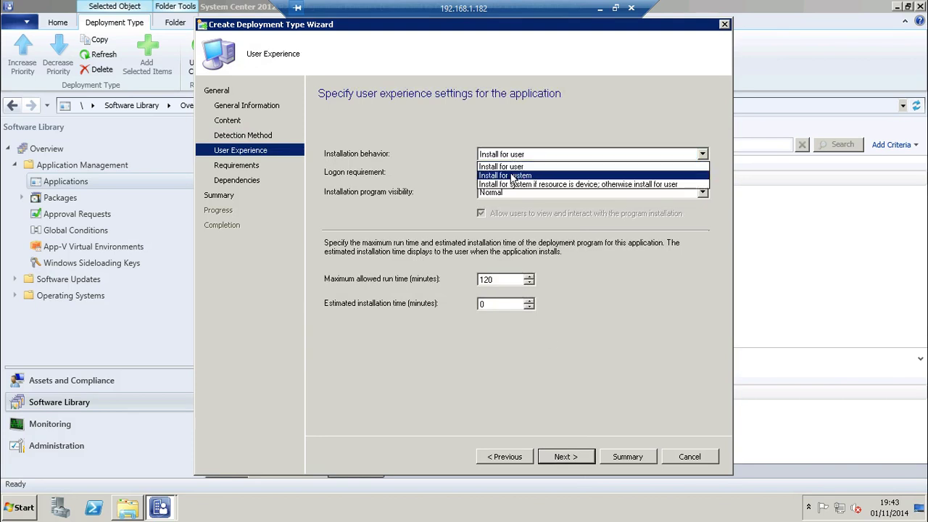
pyautogui.click(515, 176)
pyautogui.click(513, 174)
pyautogui.click(513, 193)
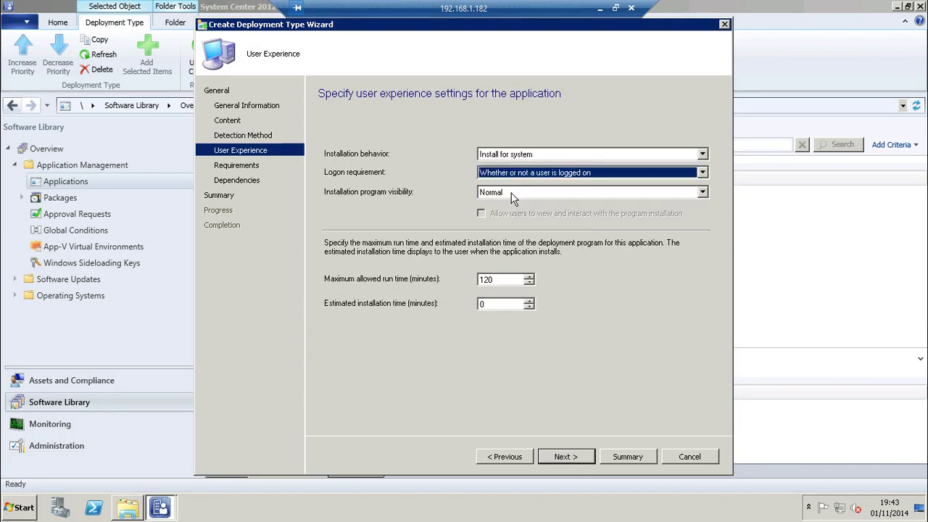
pyautogui.click(574, 460)
# Step: Finish creating the deployment type without adding any requirements or dependencies, and close its wizard
pyautogui.click(574, 459)
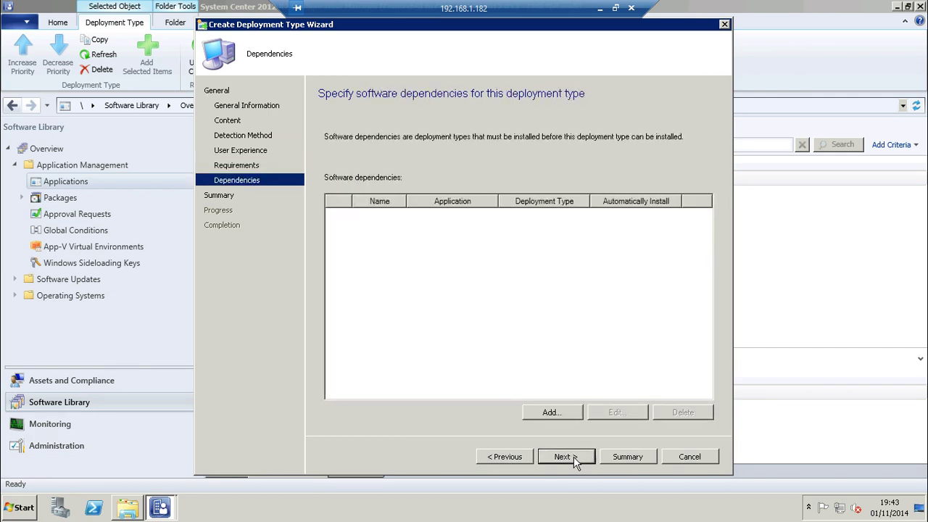
pyautogui.click(573, 457)
pyautogui.click(573, 456)
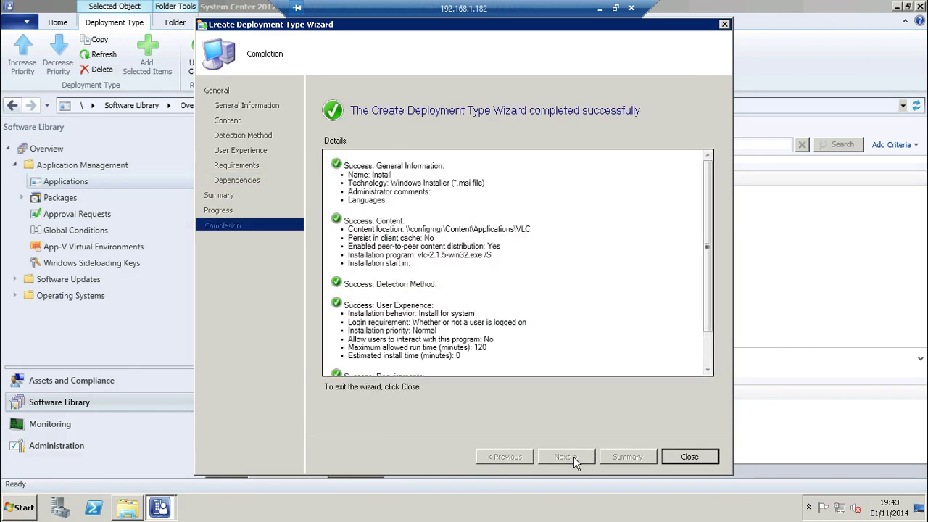
pyautogui.click(689, 456)
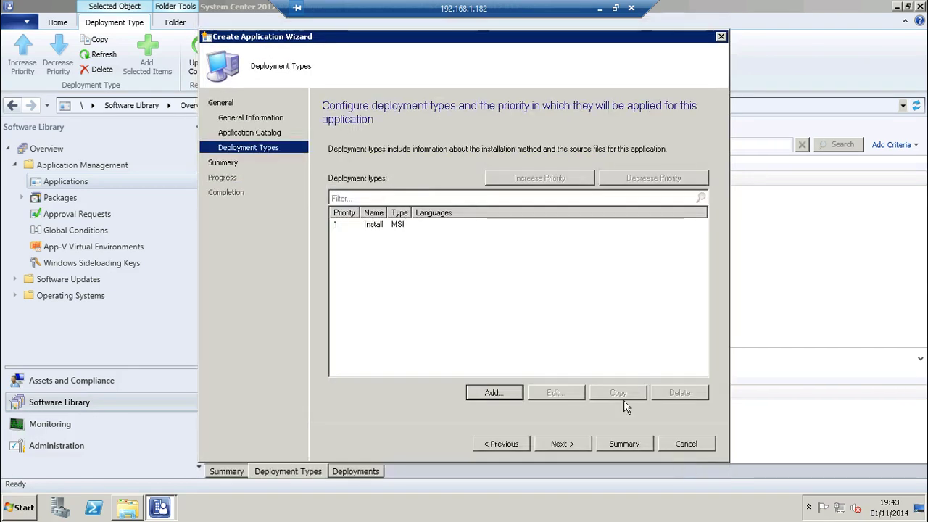
# Step: Confirm the VLC Player application settings, complete its creation and close the wizard
pyautogui.click(564, 444)
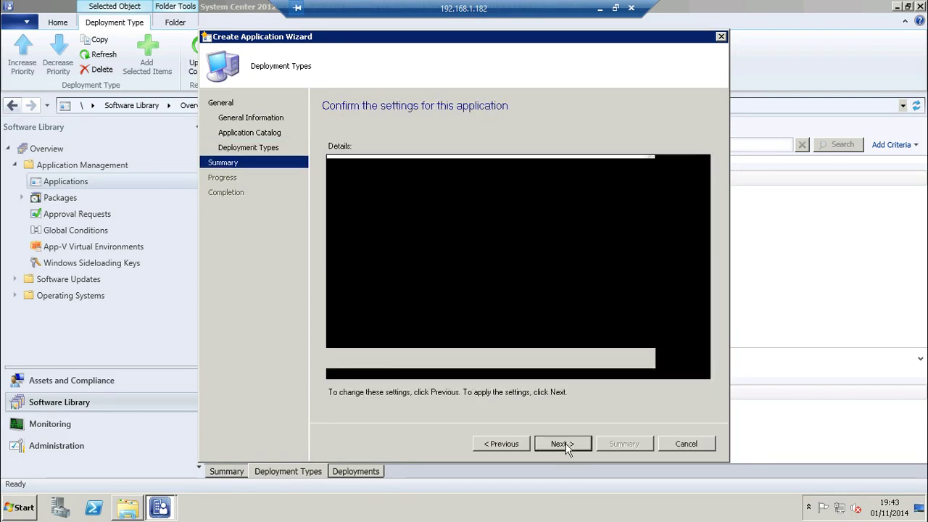
pyautogui.click(566, 445)
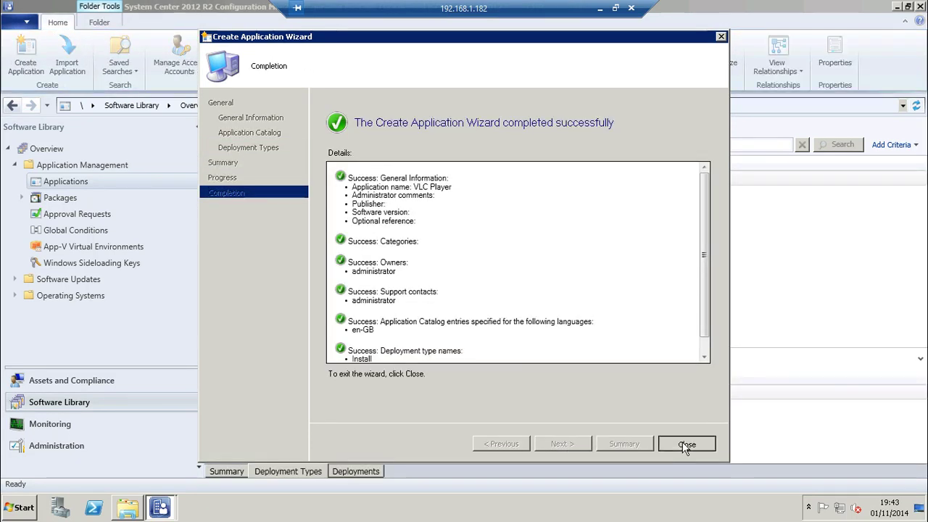
pyautogui.click(685, 445)
# Step: Start distributing the VLC Player content with dependency detection enabled and add the on-premises CONFIGMGR.INTERNAL.SCCMSOLUTIONS.COM distribution point as its destination
pyautogui.click(302, 197)
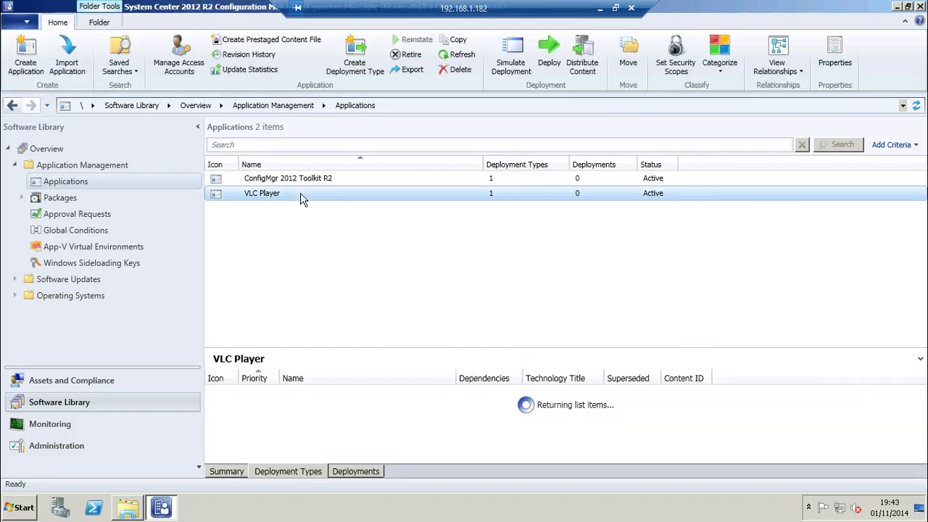
pyautogui.rightClick(302, 197)
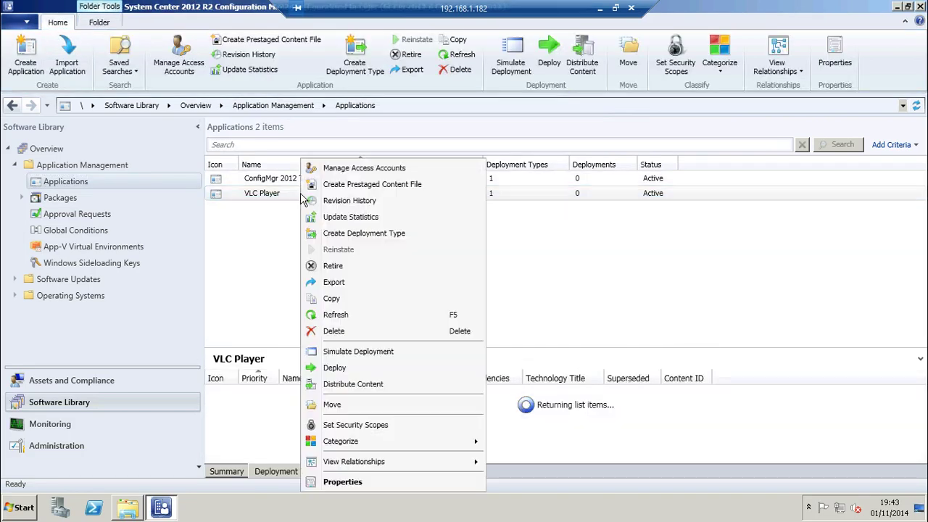
pyautogui.click(378, 389)
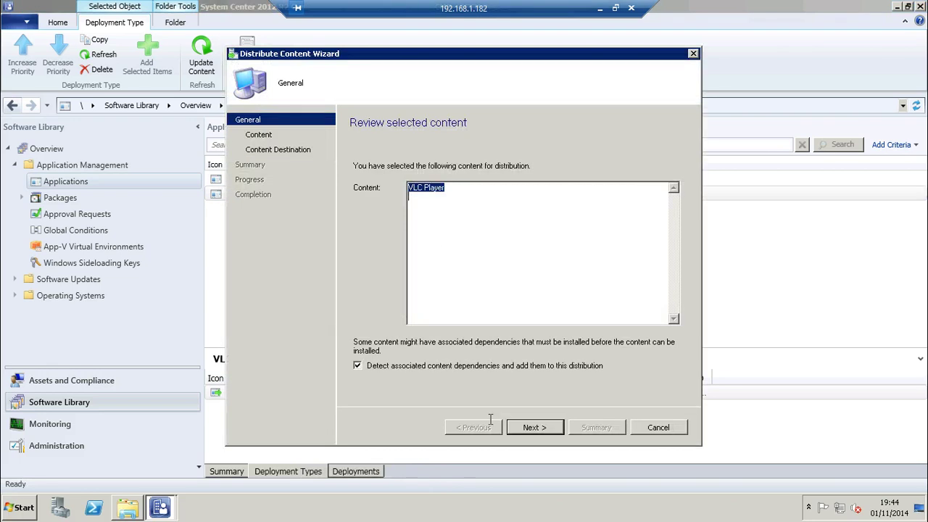
pyautogui.click(527, 428)
pyautogui.click(526, 428)
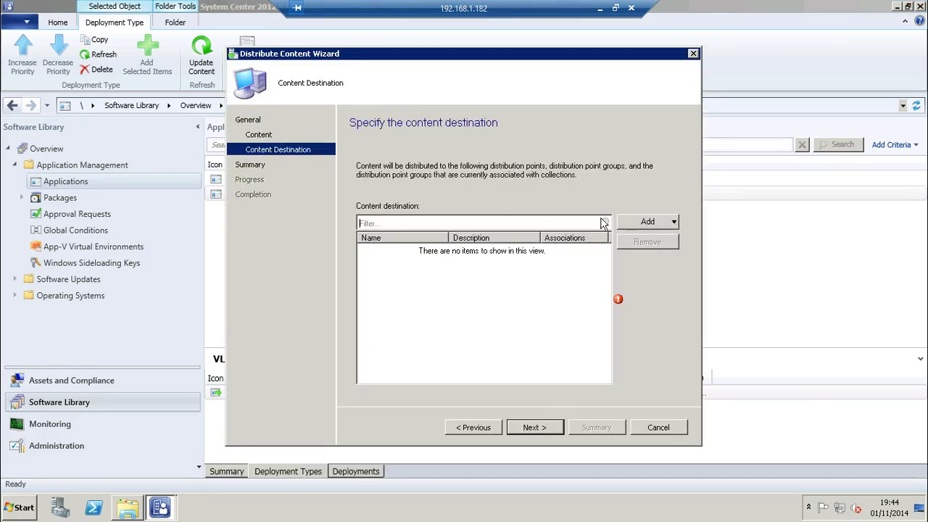
pyautogui.click(645, 224)
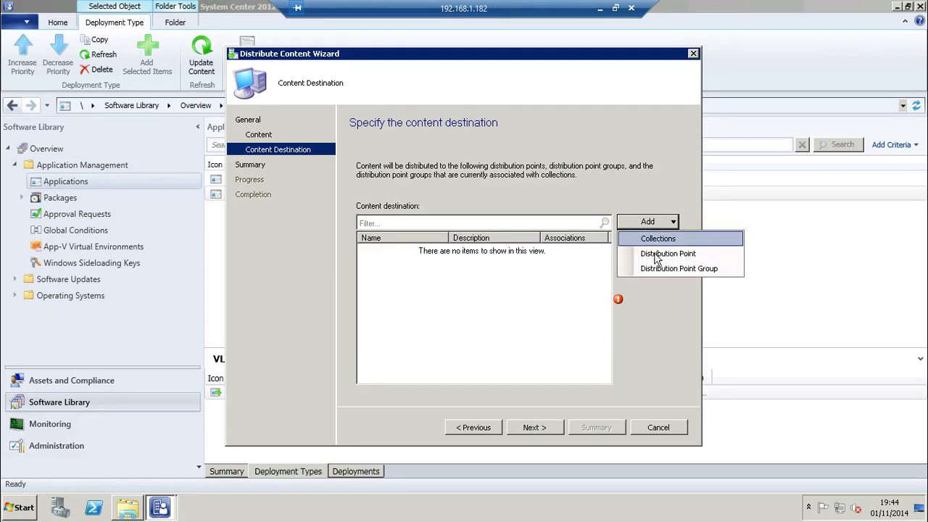
pyautogui.click(654, 253)
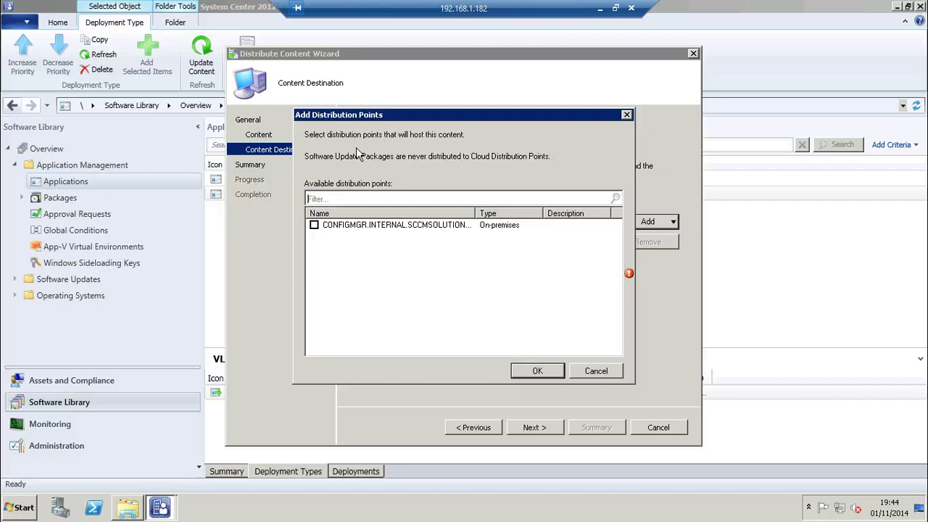
pyautogui.click(314, 225)
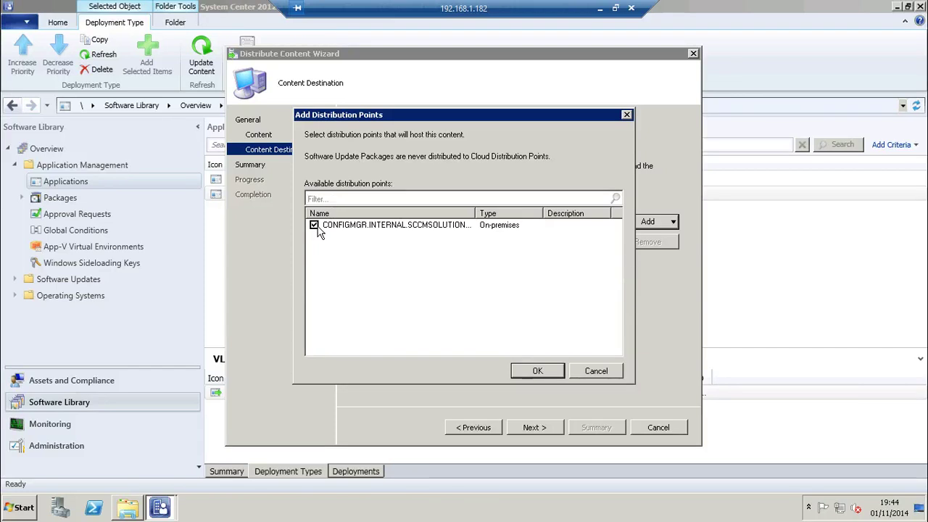
pyautogui.click(534, 371)
# Step: Confirm the content distribution settings, complete the distribution and close its wizard
pyautogui.click(536, 427)
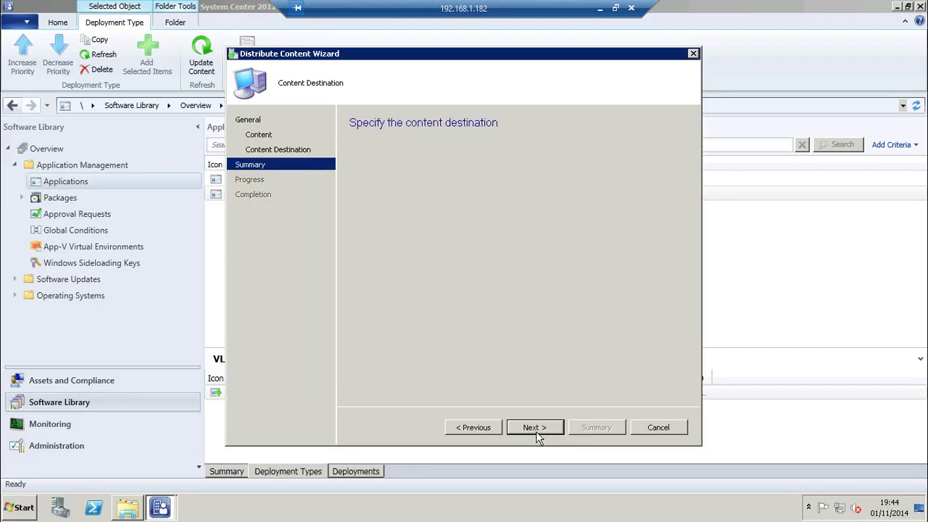
pyautogui.click(536, 428)
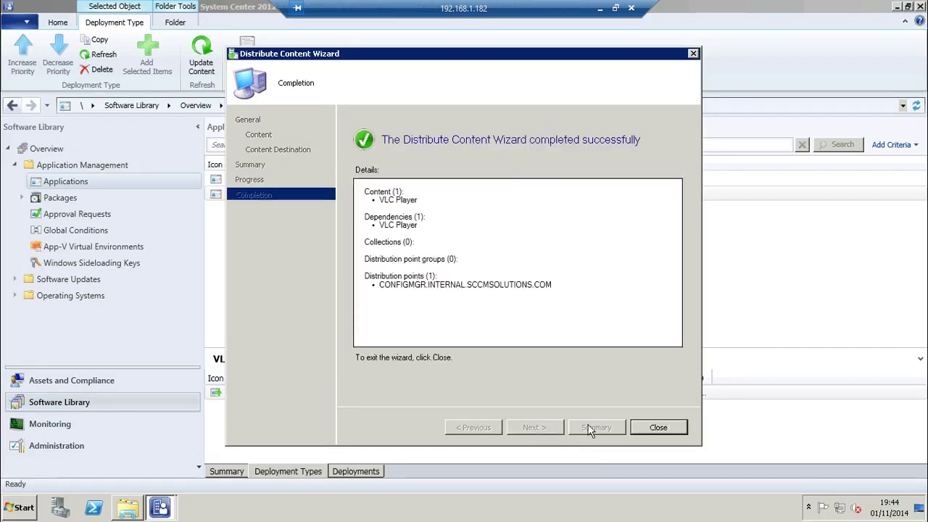
pyautogui.click(656, 430)
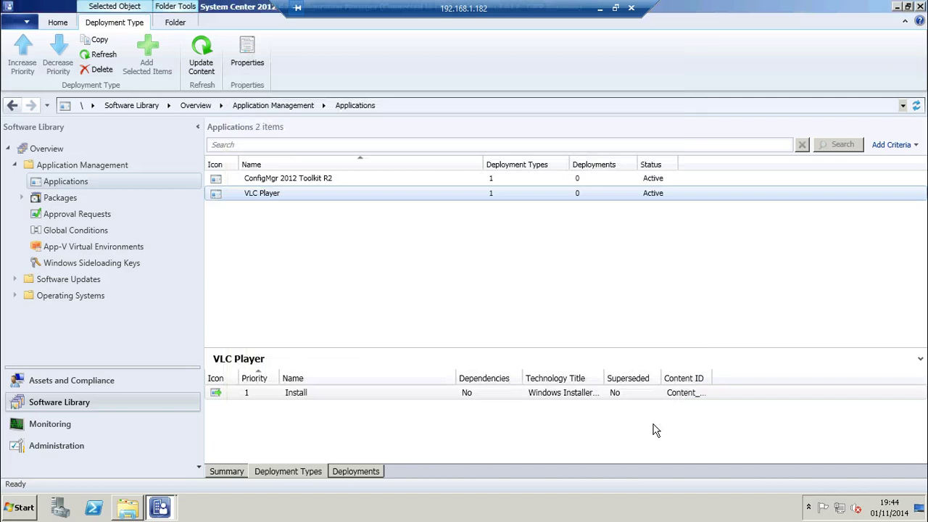
# Step: Start a deployment of VLC Player and target the Windows 7 Desktops device collection
pyautogui.rightClick(299, 200)
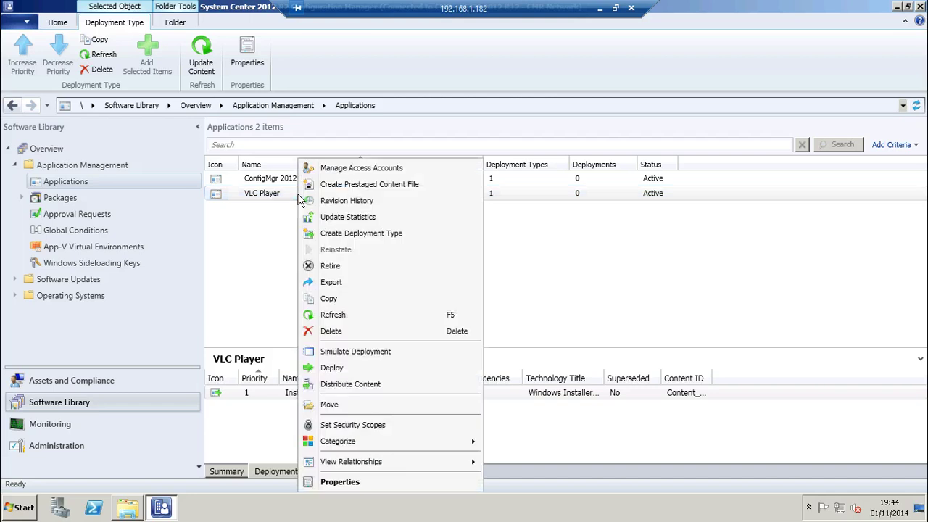
pyautogui.click(330, 368)
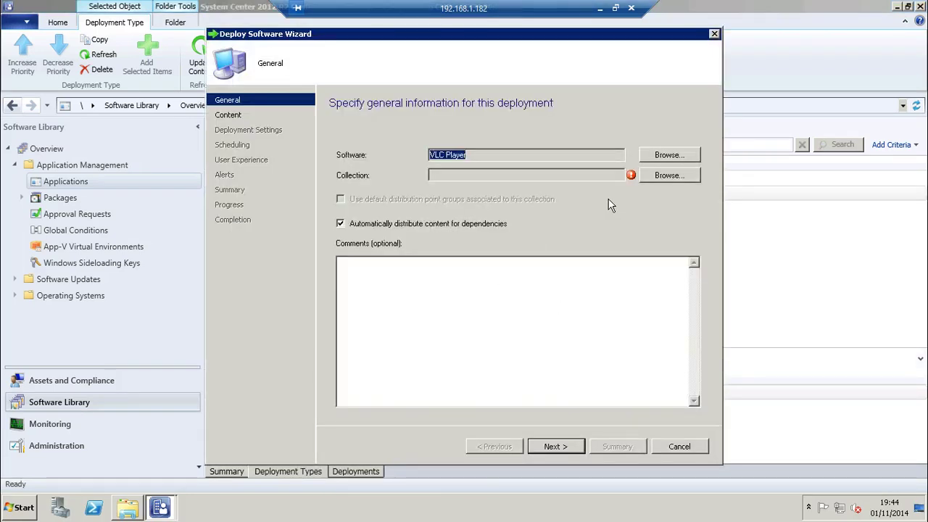
pyautogui.click(667, 176)
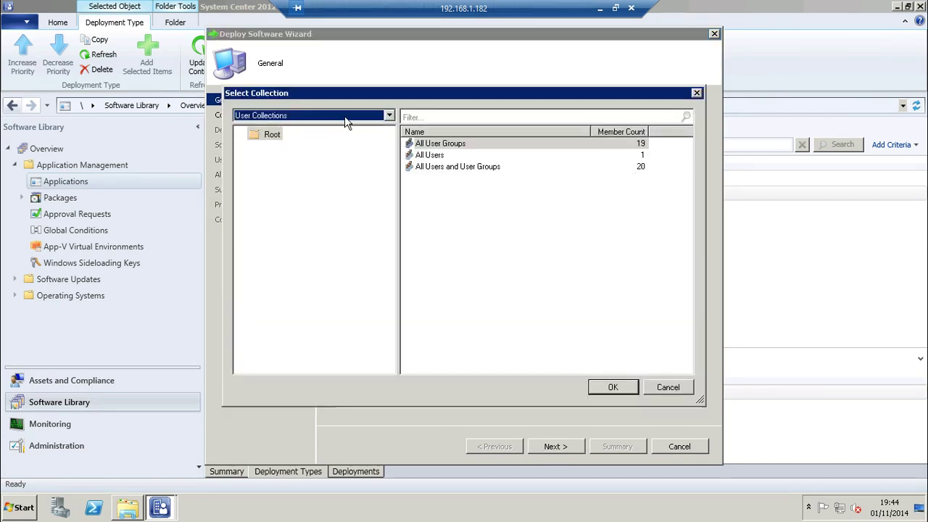
pyautogui.click(346, 121)
pyautogui.click(324, 138)
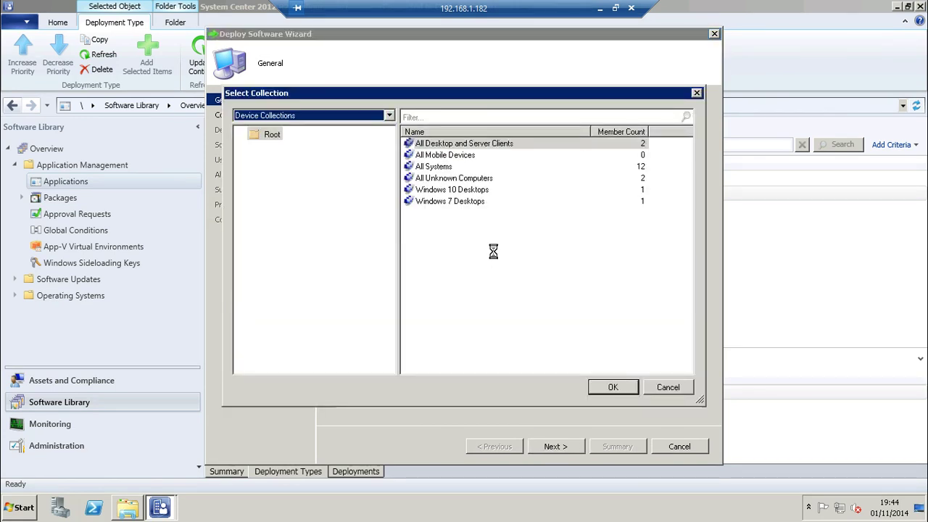
pyautogui.click(464, 202)
pyautogui.click(607, 389)
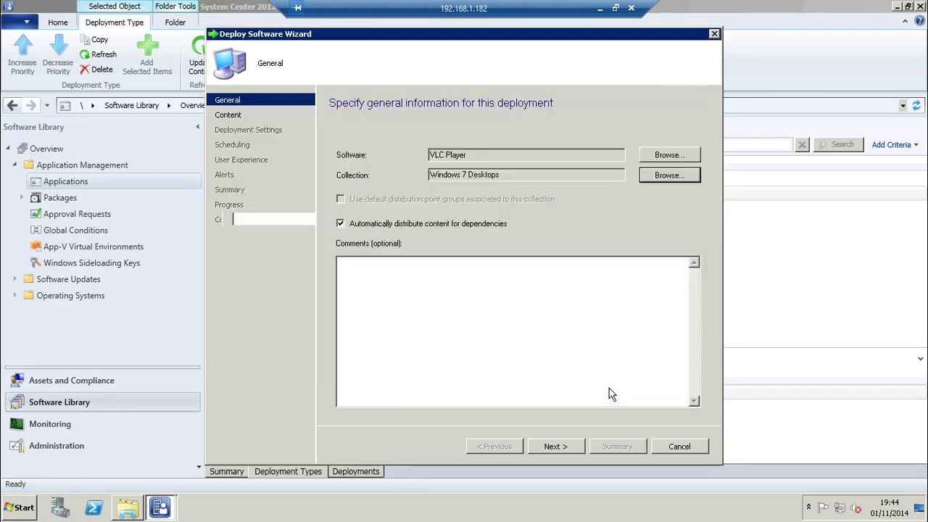
# Step: Complete the deployment with action Install, purpose Available and the default schedule, user experience and alert settings, and close the wizard
pyautogui.click(559, 446)
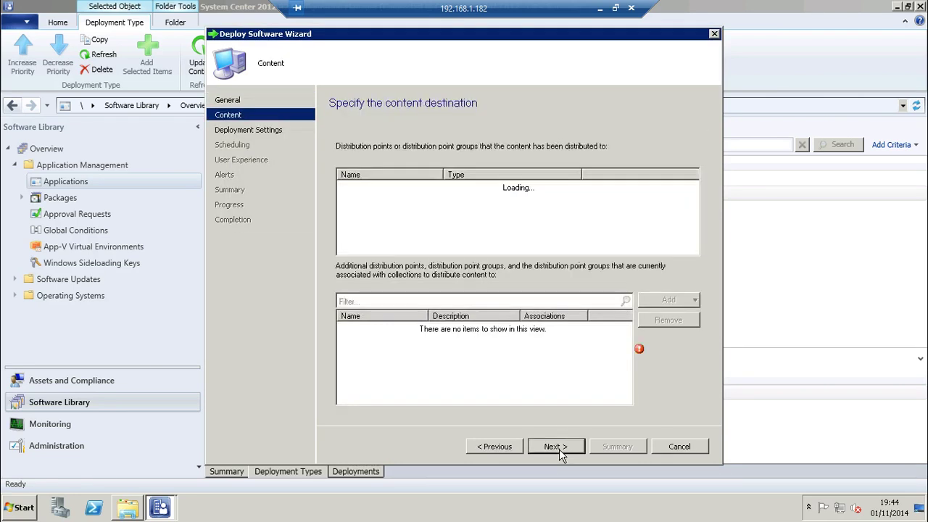
pyautogui.click(555, 447)
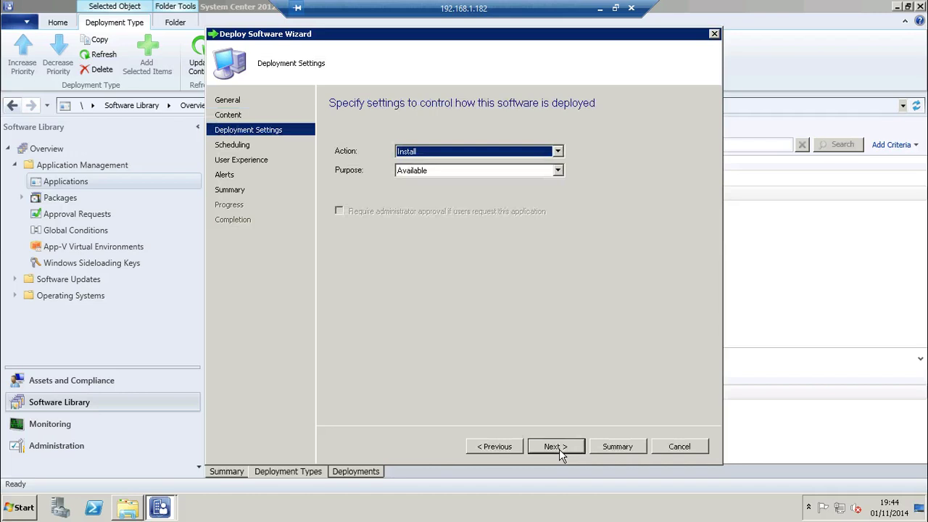
pyautogui.click(555, 447)
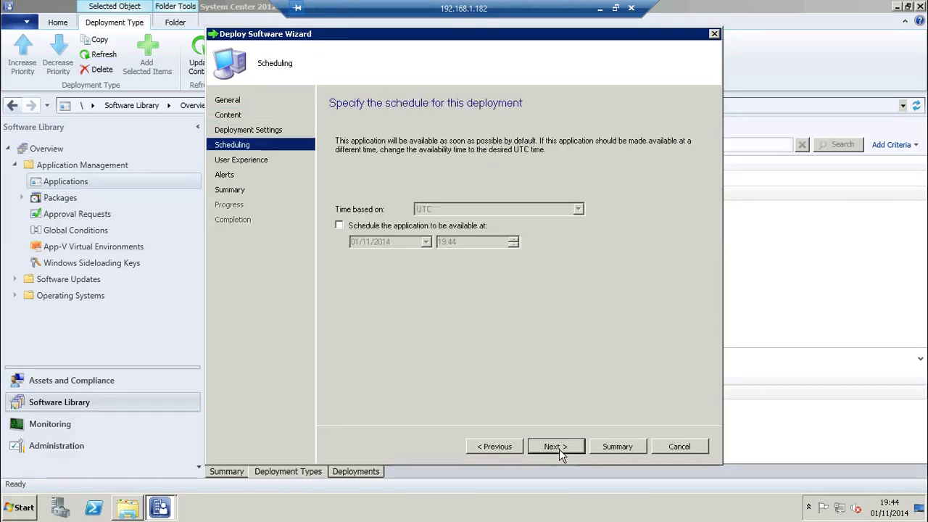
pyautogui.click(556, 447)
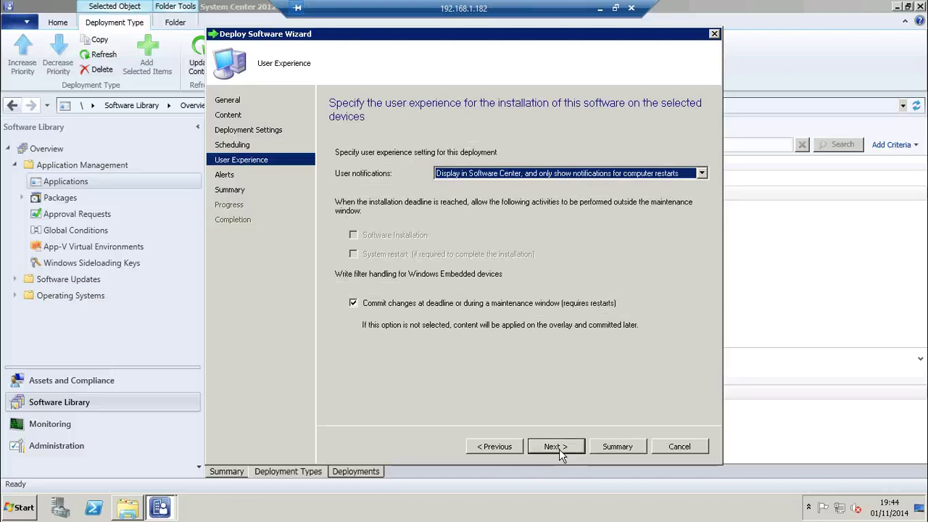
pyautogui.click(559, 449)
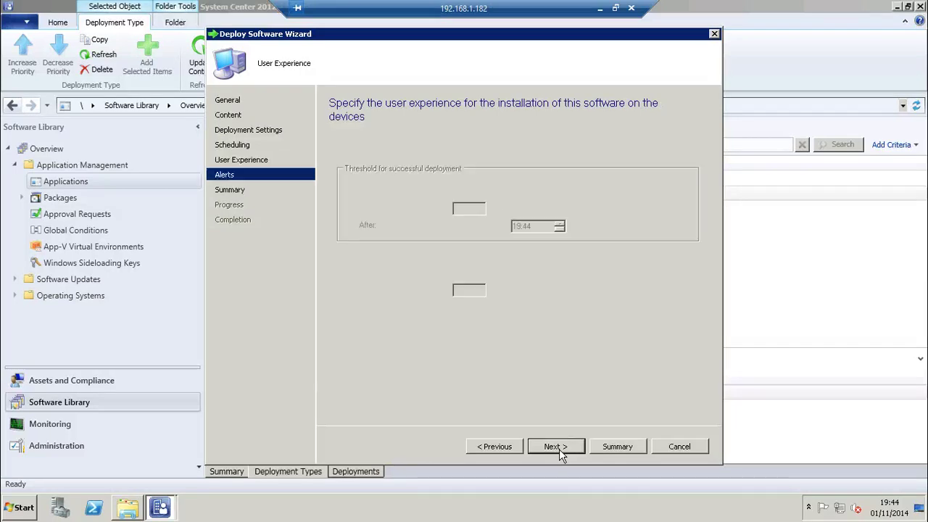
pyautogui.click(559, 449)
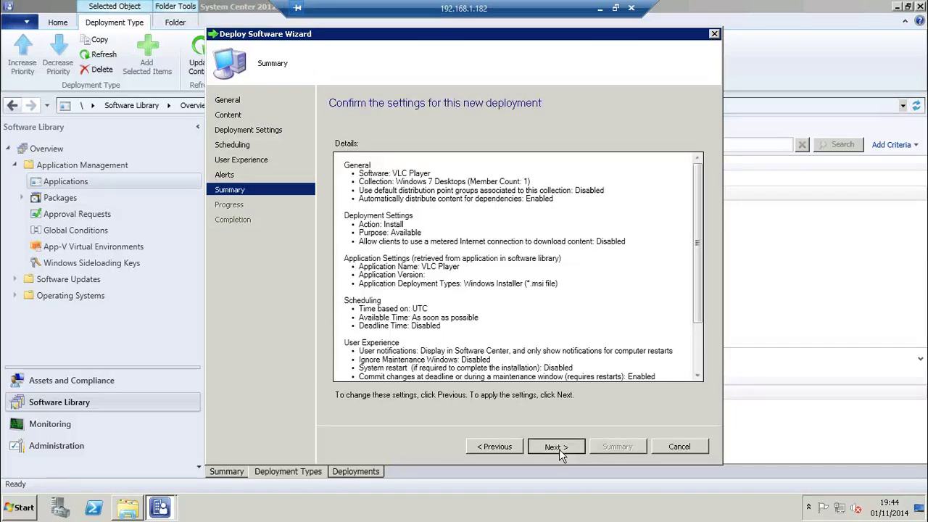
pyautogui.click(559, 447)
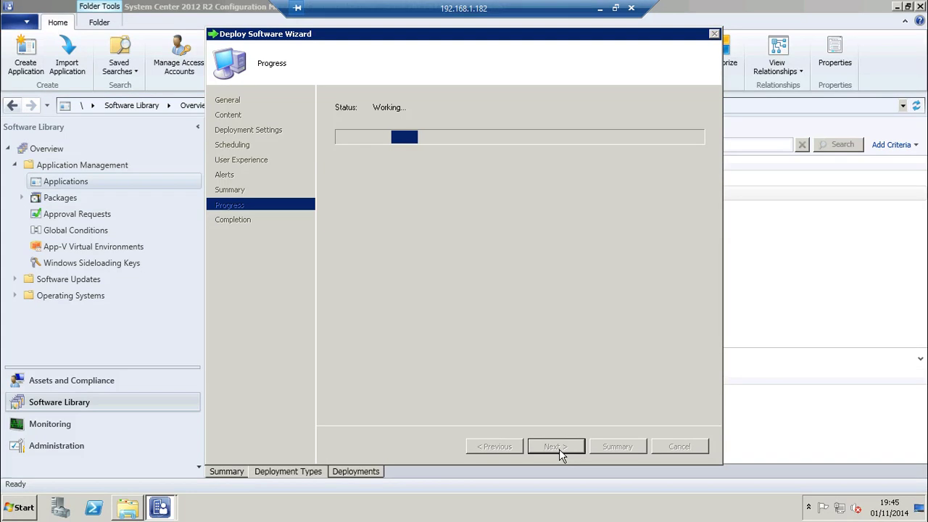
pyautogui.click(679, 447)
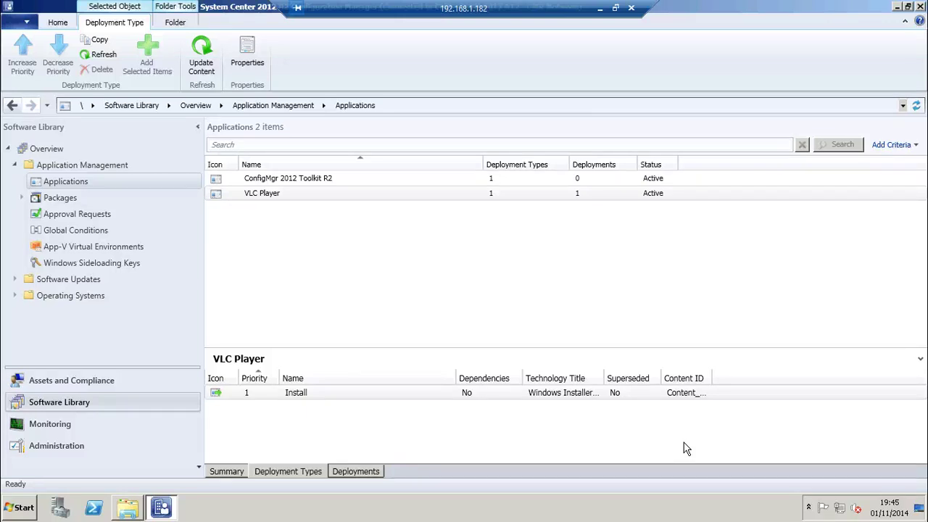
# Step: Switch to Software Center on the Windows 7 client and install the available VLC Player application
pyautogui.click(600, 8)
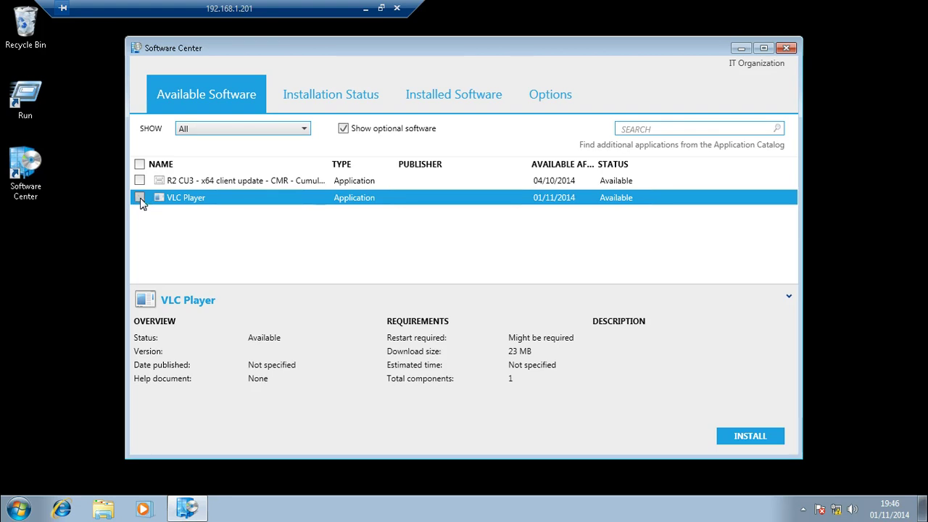
pyautogui.click(141, 198)
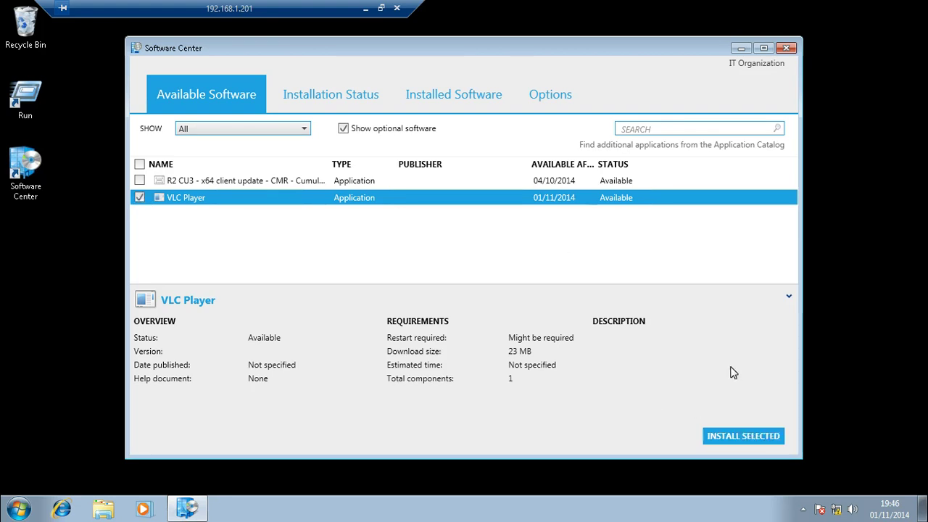
pyautogui.click(735, 438)
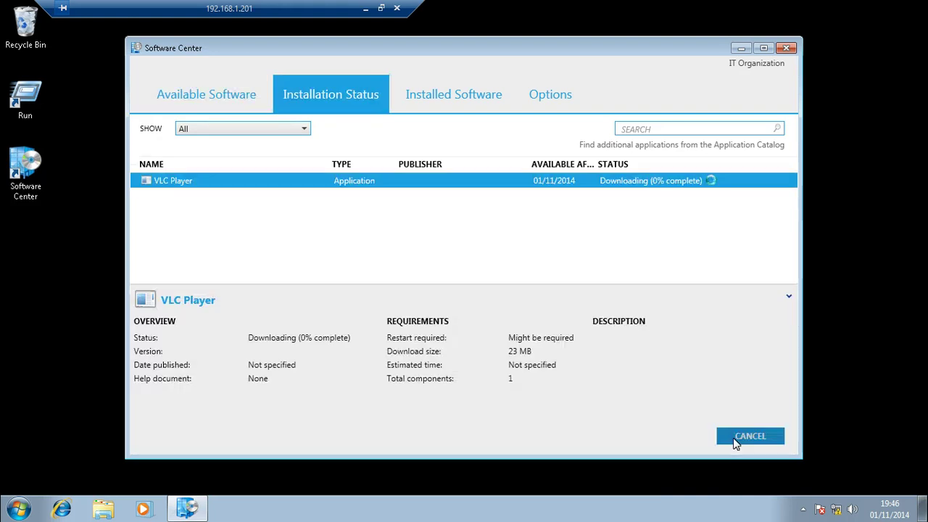
pyautogui.click(735, 438)
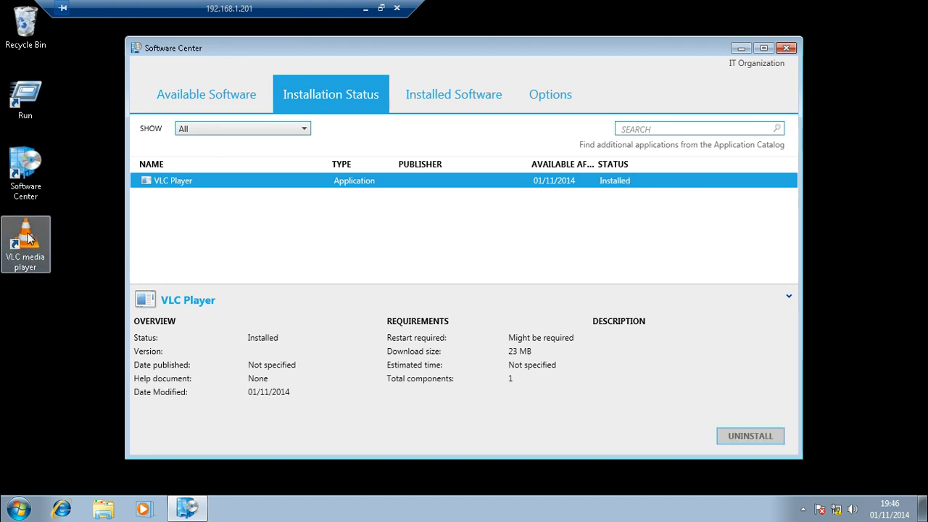
# Step: Close Software Center and launch VLC media player from the client's desktop
pyautogui.click(787, 48)
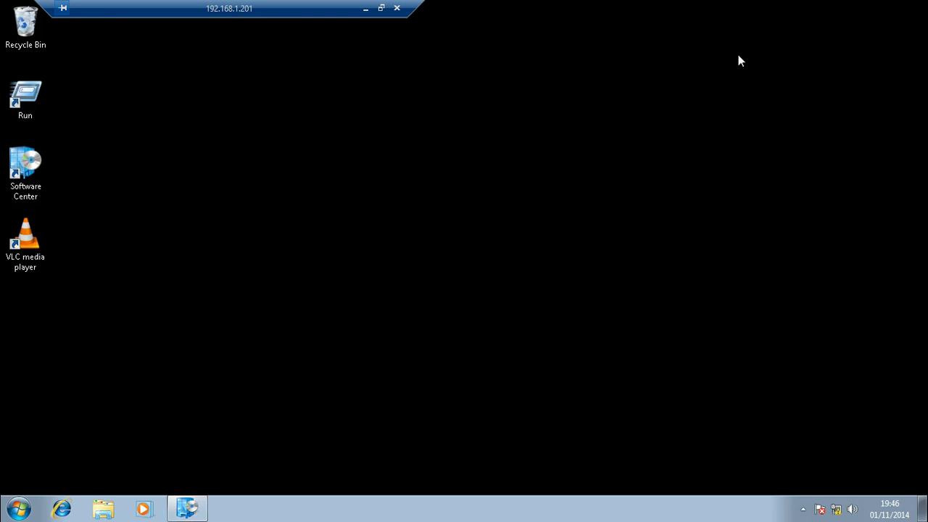
pyautogui.doubleClick(29, 251)
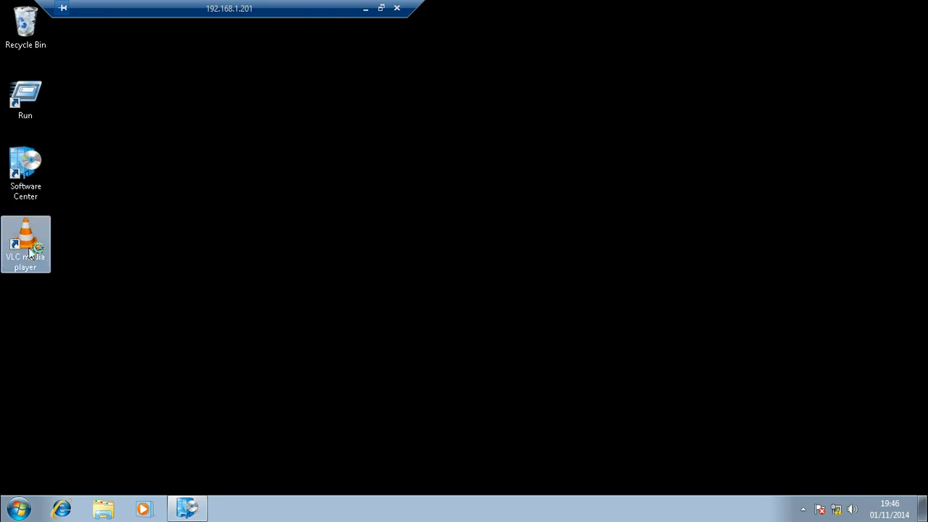